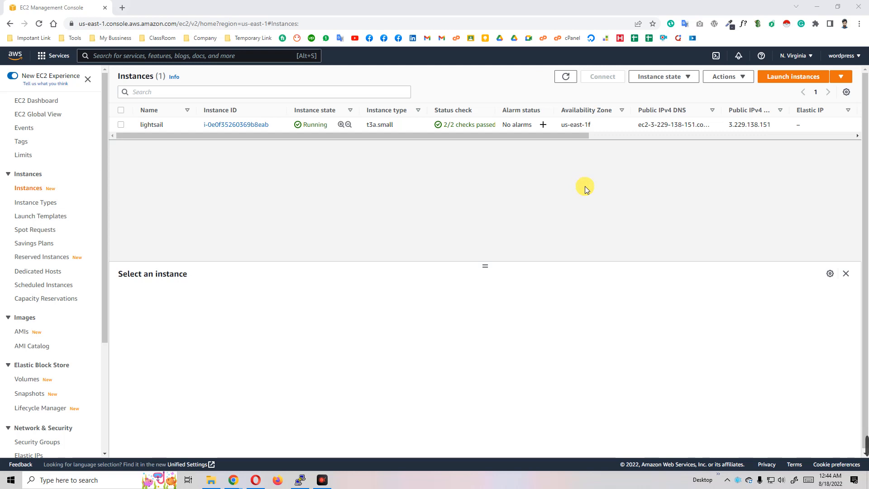
Start a new instance launch from the Instances page.
left_click(792, 80)
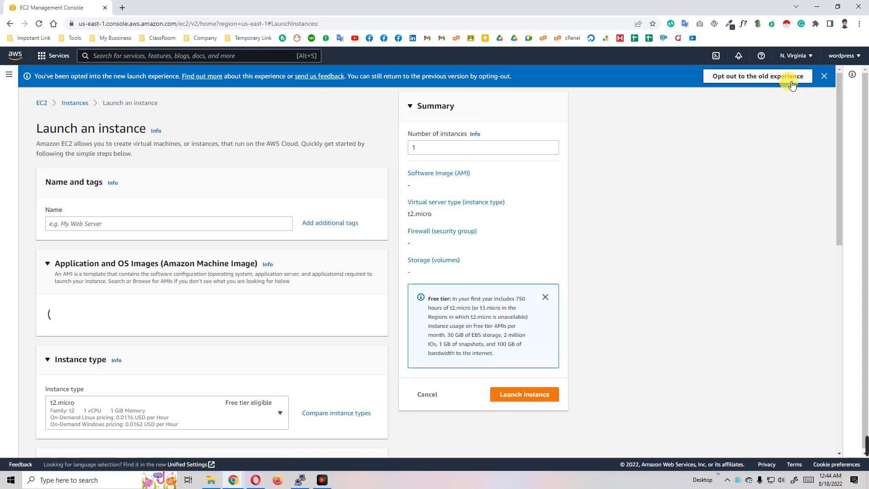
Name the instance 'Bitnami New' and choose the Ubuntu key pair.
left_click(174, 227)
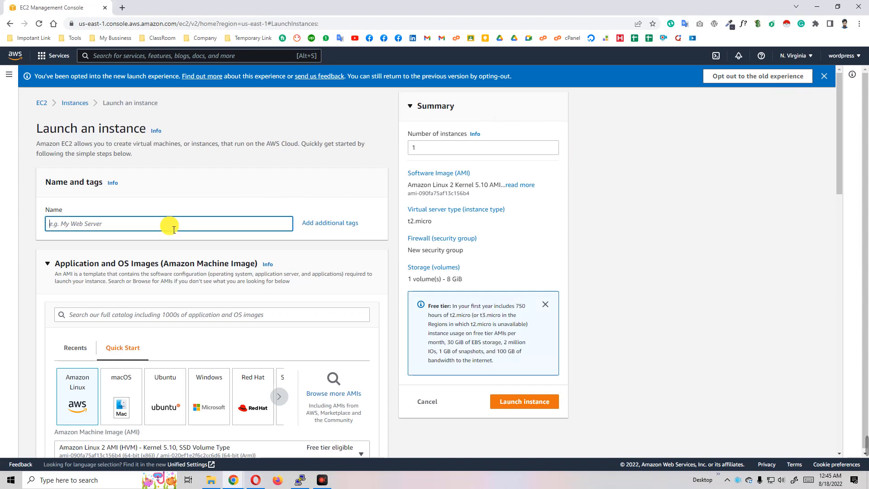
type("Bitnami New")
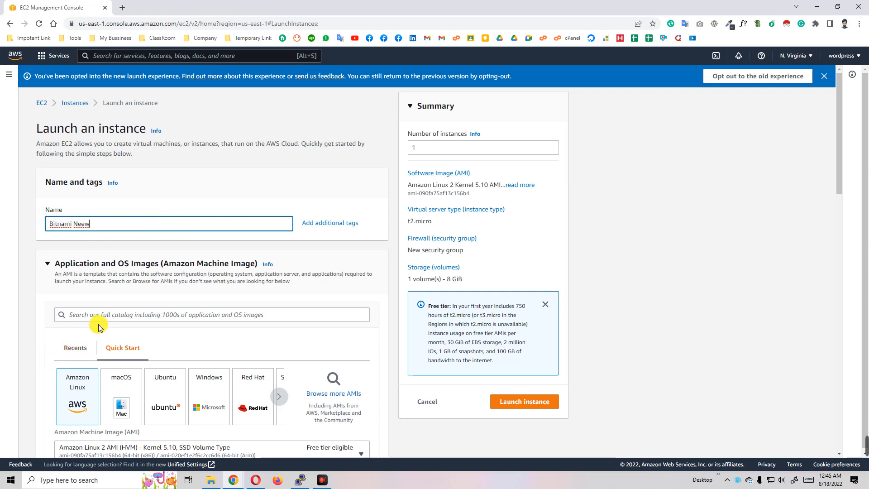
scroll(98, 328, "down", 3)
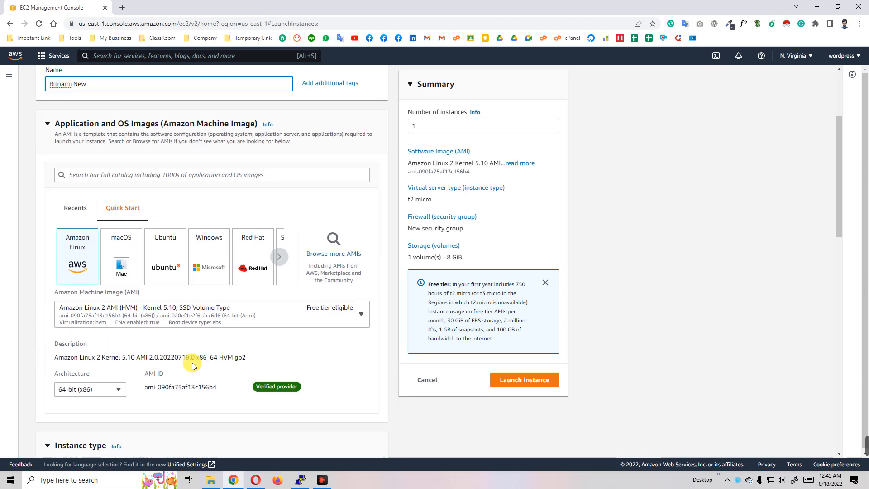
scroll(142, 333, "down", 3)
scroll(148, 341, "down", 2)
scroll(148, 341, "down", 1)
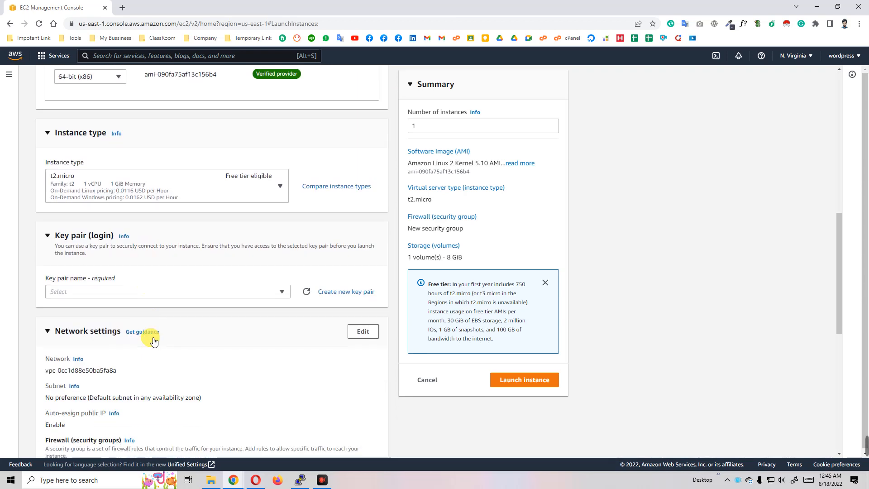
left_click(164, 293)
left_click(147, 336)
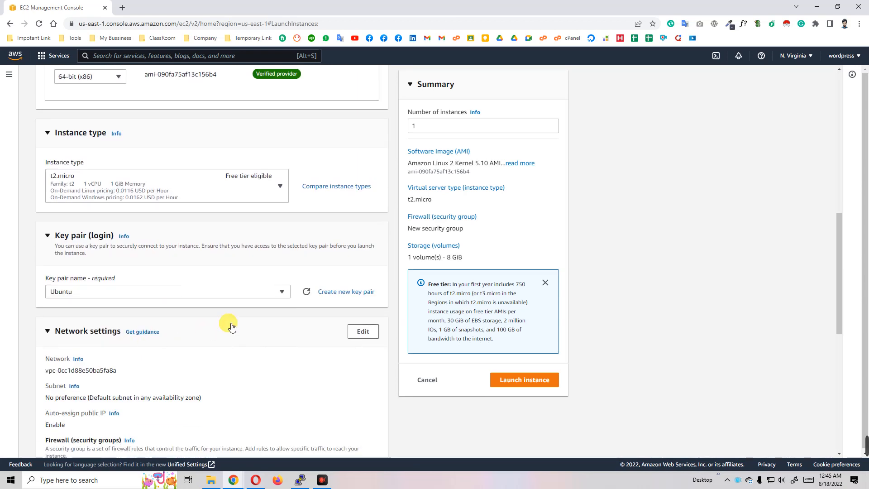
scroll(230, 329, "down", 2)
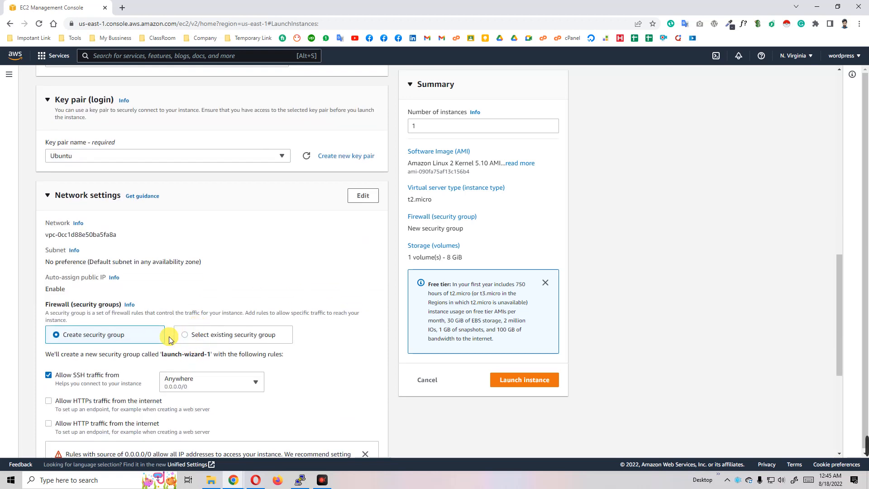
Use the existing 'default' security group and select the root volume size value.
left_click(185, 335)
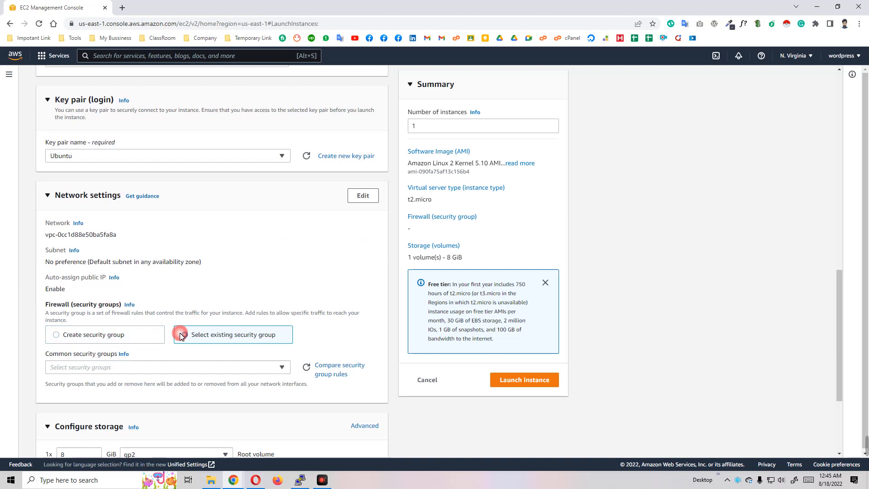
scroll(185, 335, "down", 1)
left_click(150, 278)
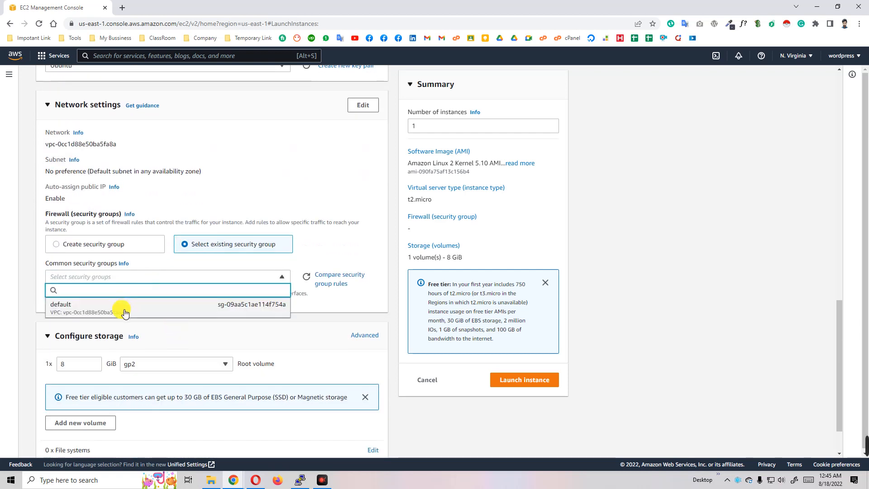
left_click(123, 306)
scroll(136, 332, "down", 1)
left_click_drag(89, 310, 40, 309)
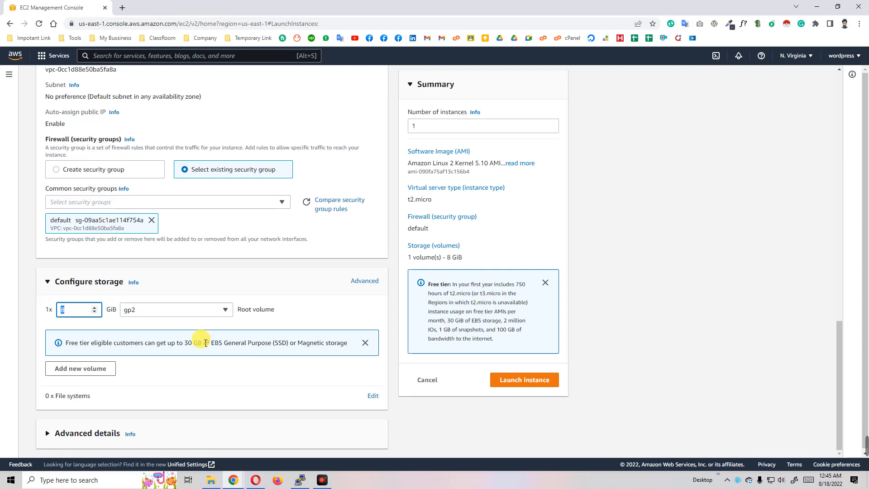
scroll(205, 340, "up", 2)
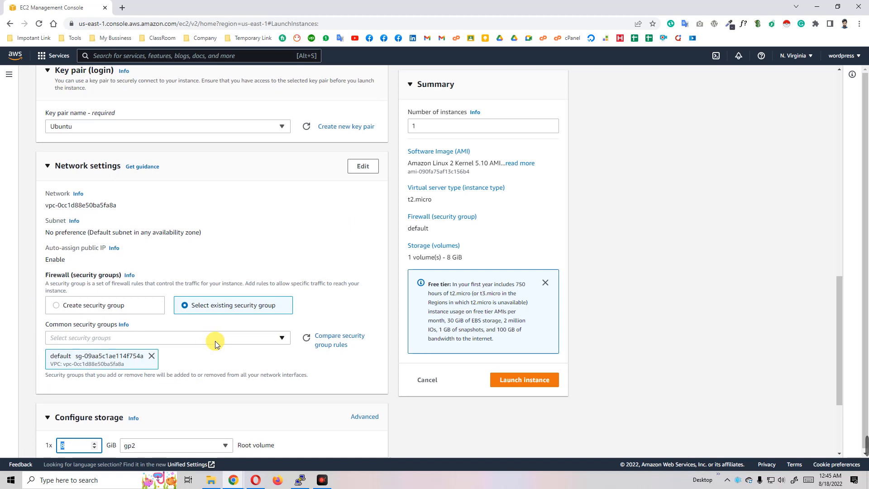
scroll(288, 303, "up", 2)
scroll(287, 303, "up", 3)
scroll(292, 319, "up", 3)
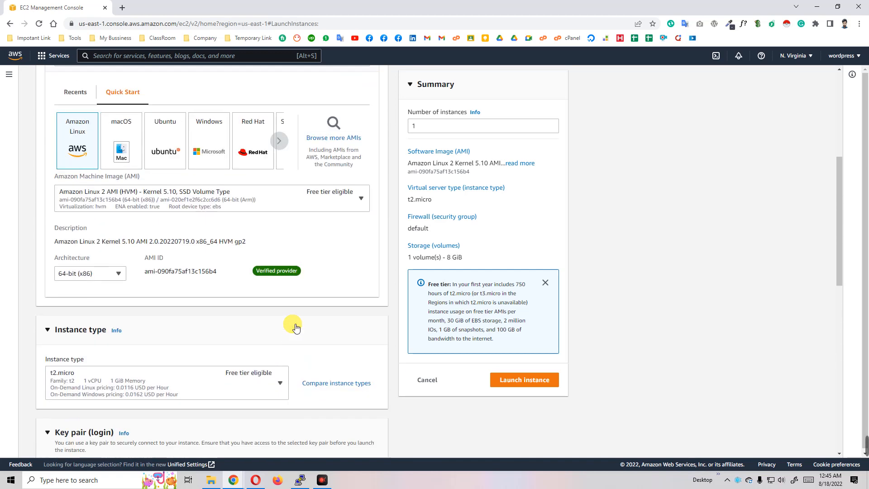
scroll(299, 320, "up", 3)
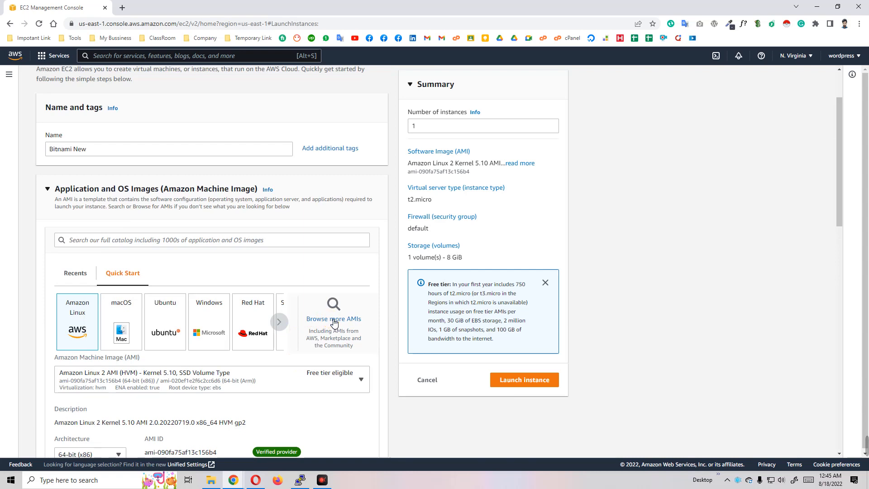
Search the full AMI catalogue for 'bitnami'.
left_click(332, 321)
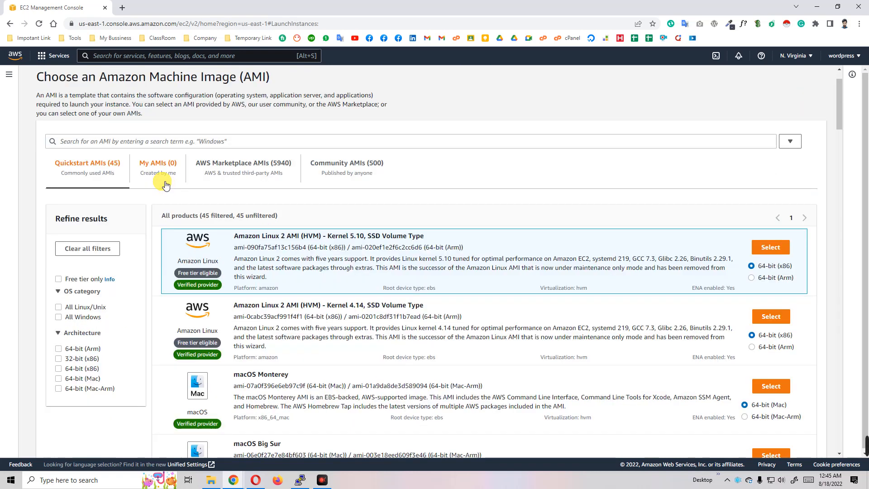
left_click(175, 141)
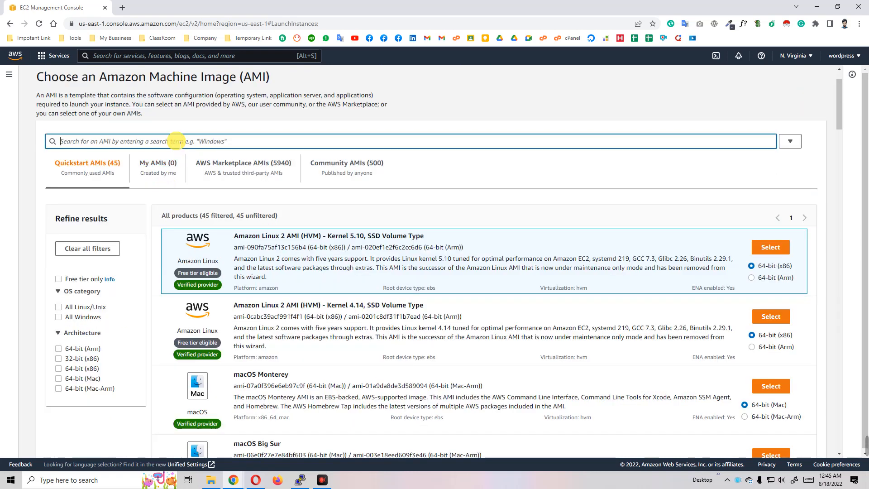
type("bitnami")
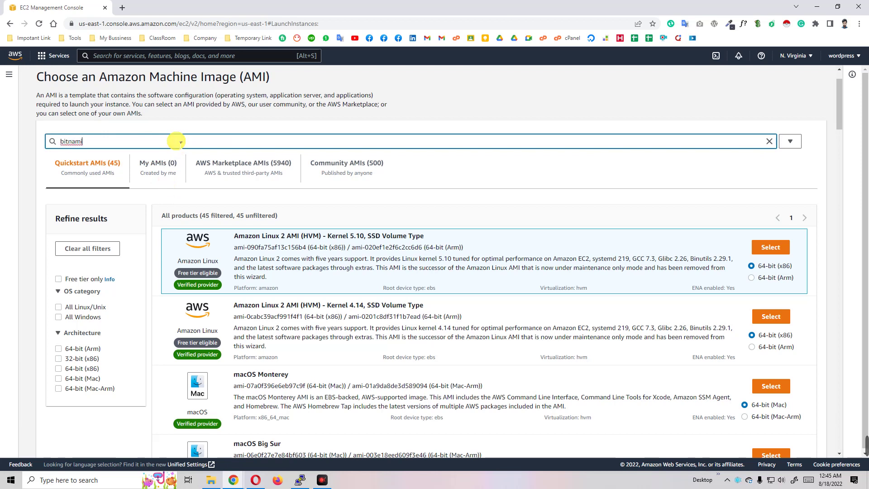
key("Return")
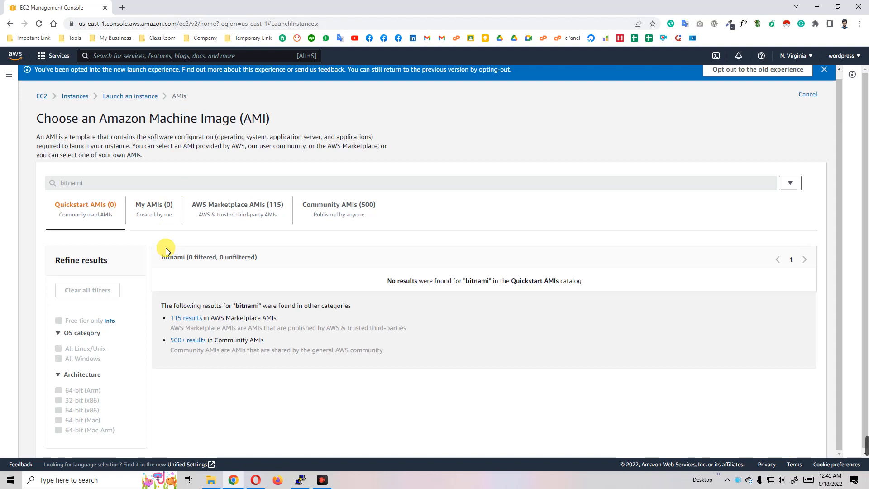
Show the 115 AWS Marketplace results and highlight WordPress Certified by Bitnami and Automattic.
left_click(185, 317)
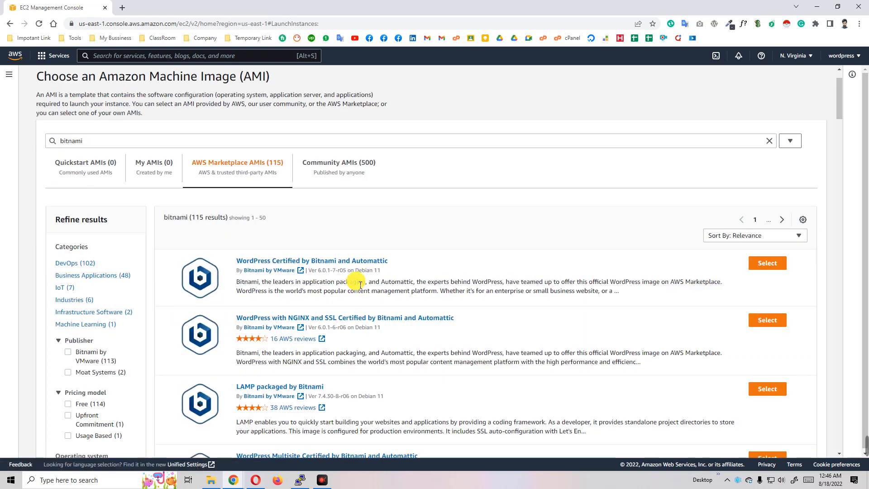
scroll(339, 271, "down", 3)
scroll(277, 258, "up", 2)
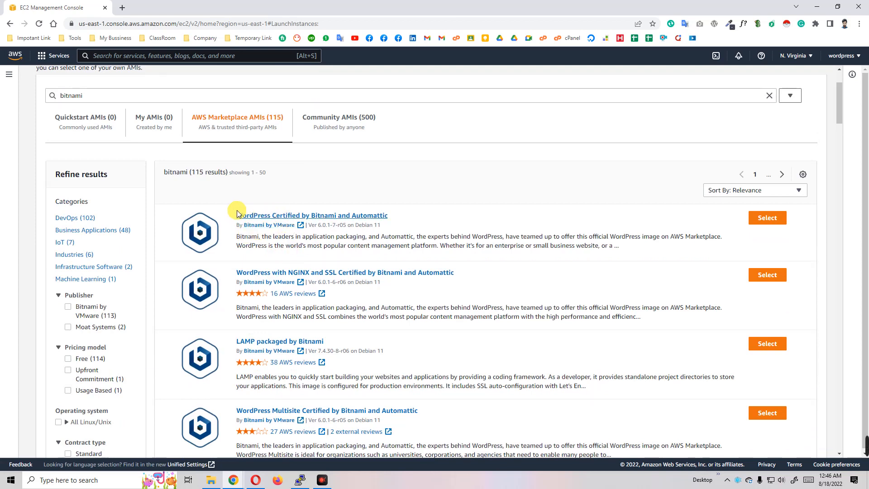
left_click_drag(227, 210, 400, 223)
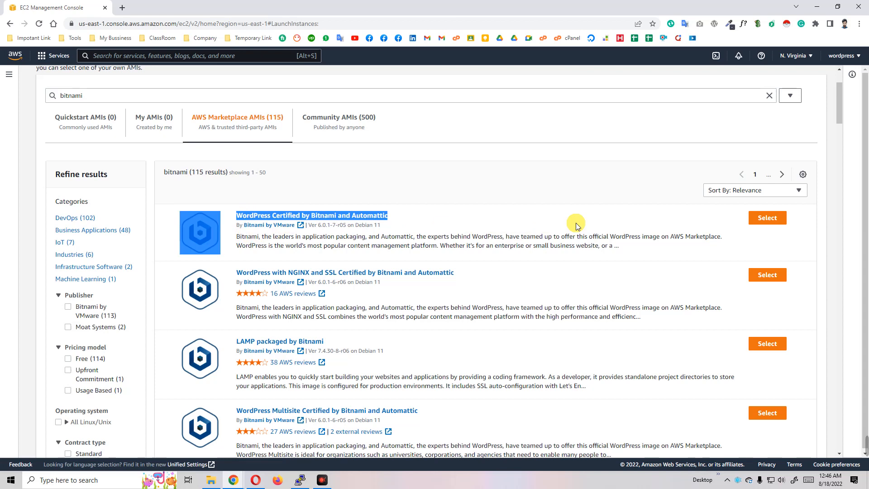
Base the instance on the WordPress Certified by Bitnami image, confirm the changes and launch it.
left_click(767, 218)
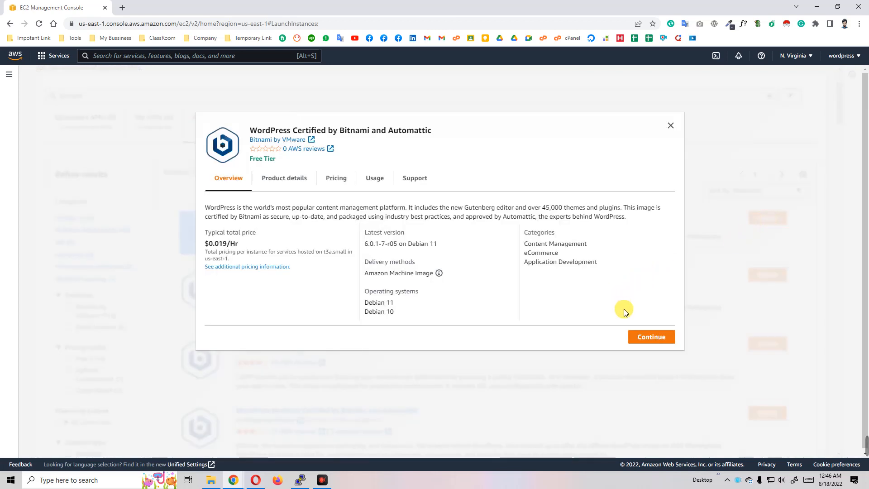
left_click(650, 340)
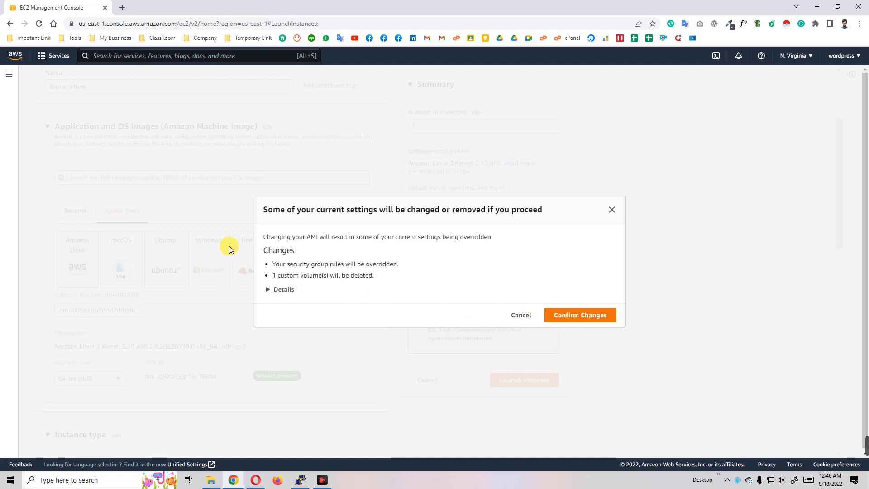
left_click(574, 316)
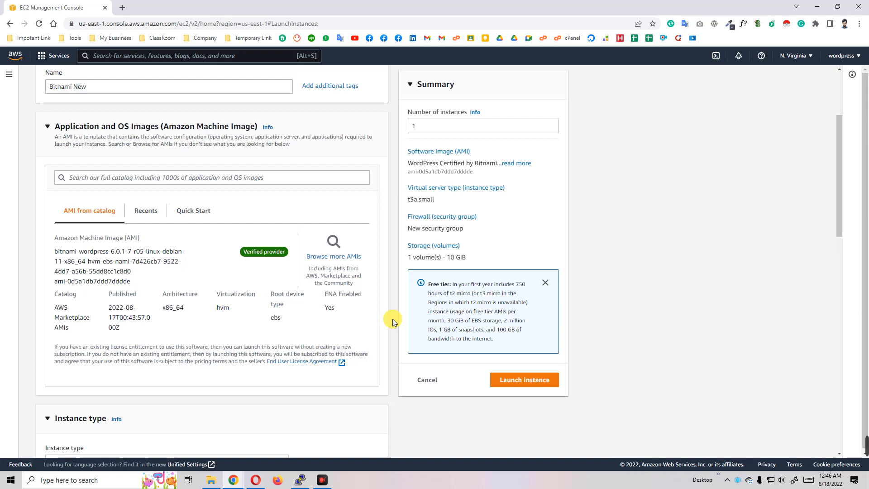
scroll(142, 223, "down", 5)
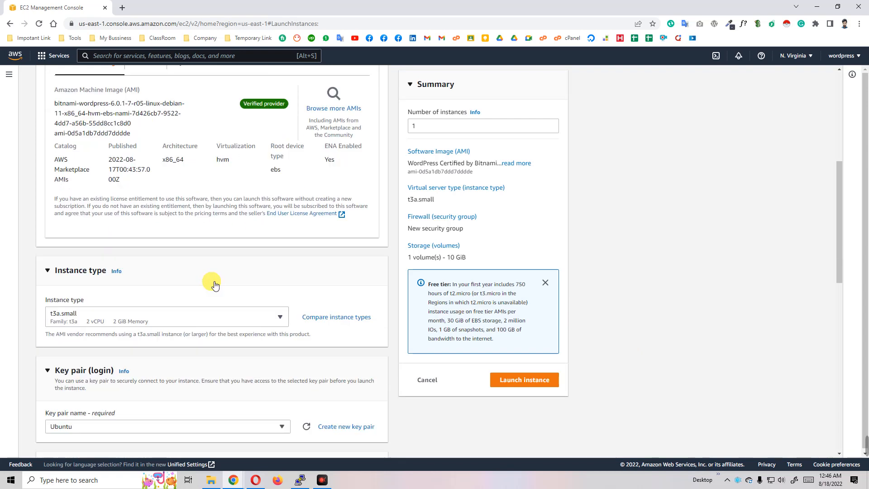
scroll(208, 304, "down", 3)
scroll(179, 233, "up", 1)
scroll(178, 233, "down", 5)
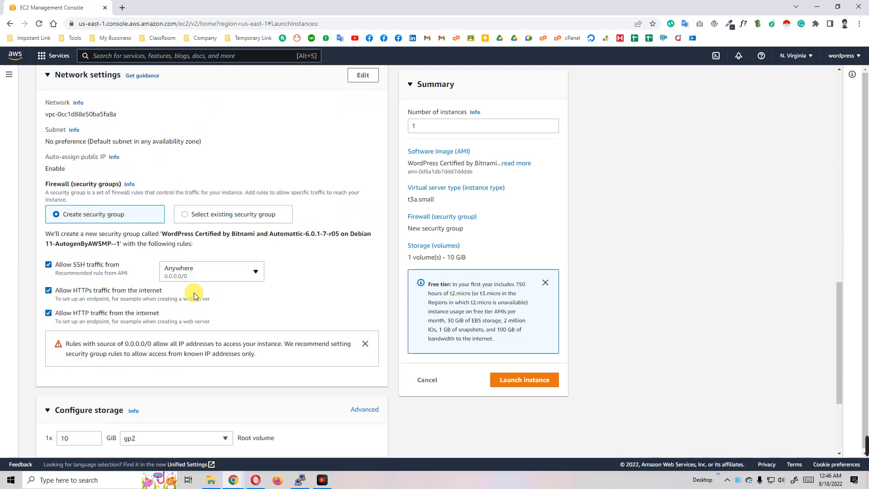
scroll(204, 298, "down", 3)
scroll(157, 316, "down", 1)
scroll(350, 354, "up", 5)
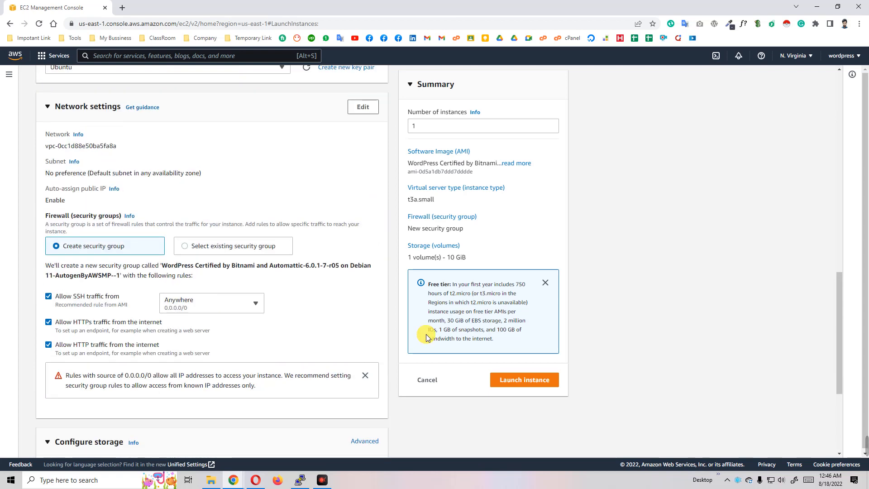
scroll(421, 333, "up", 4)
left_click(524, 379)
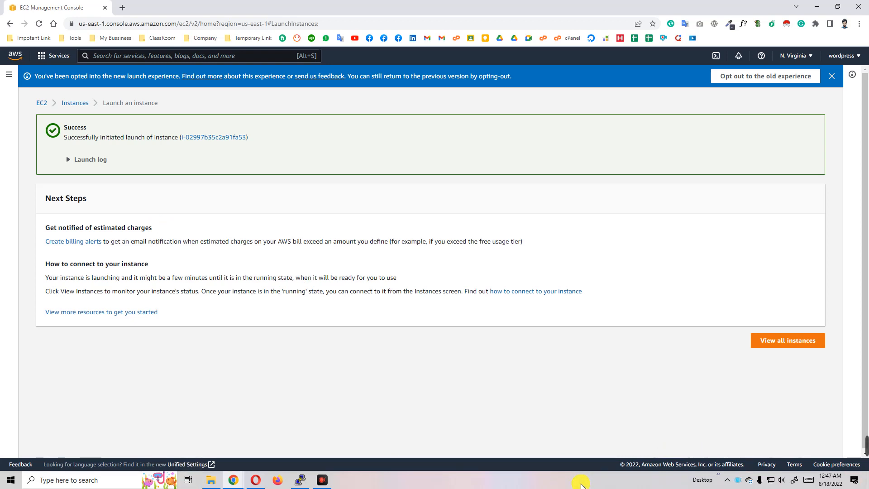
mouse_move(851, 446)
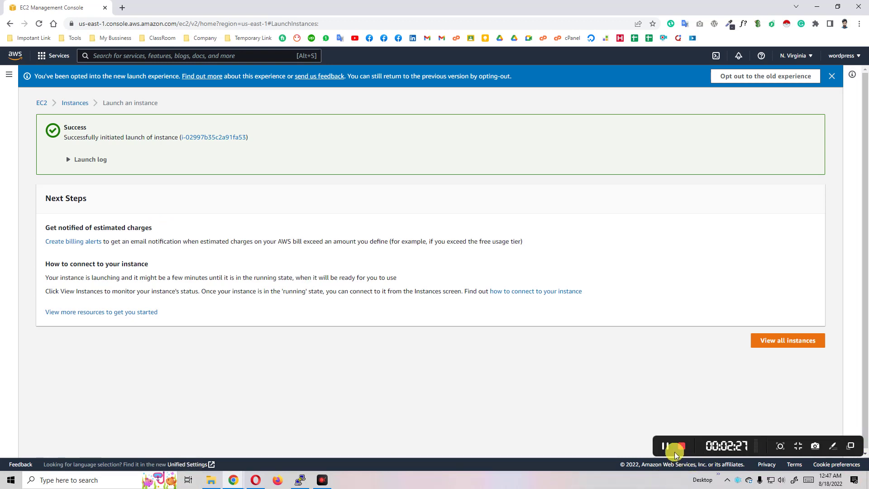
Wait for the launch to complete and go to the Instances list.
left_click(665, 446)
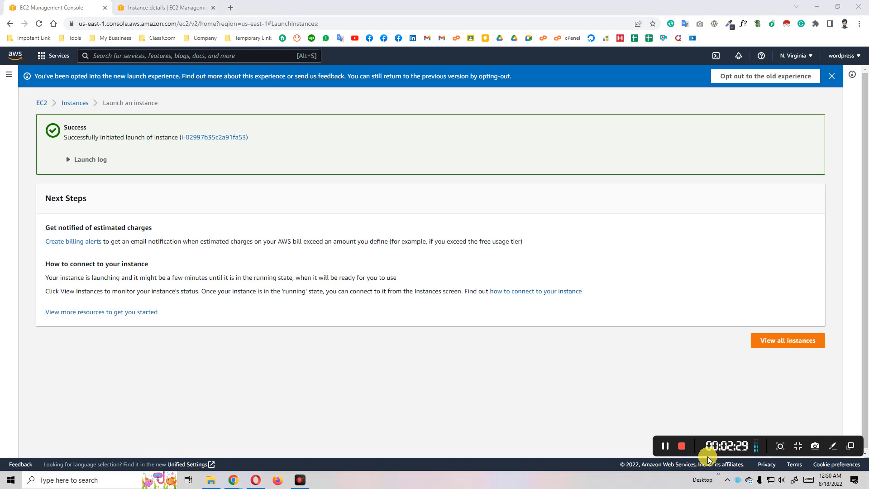
Refresh the instances list, copy Bitnami New's public IPv4 address 3.229.138.151 and start Windows search.
left_click(75, 103)
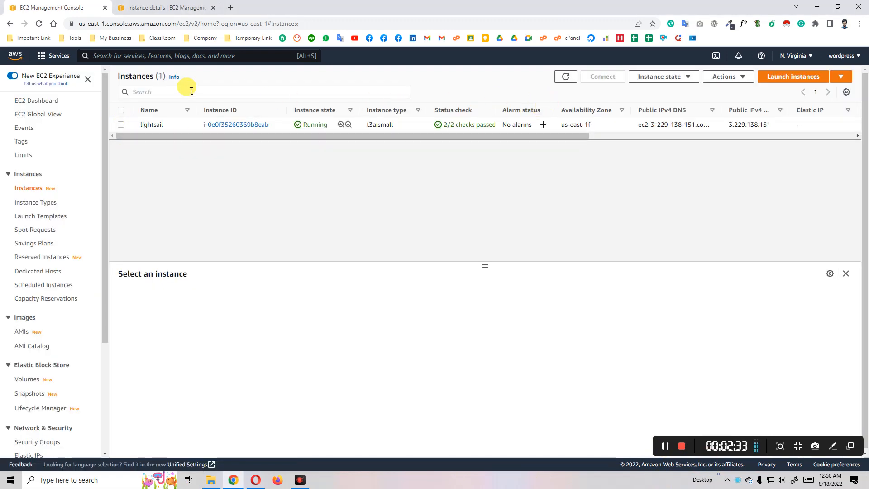
left_click(566, 76)
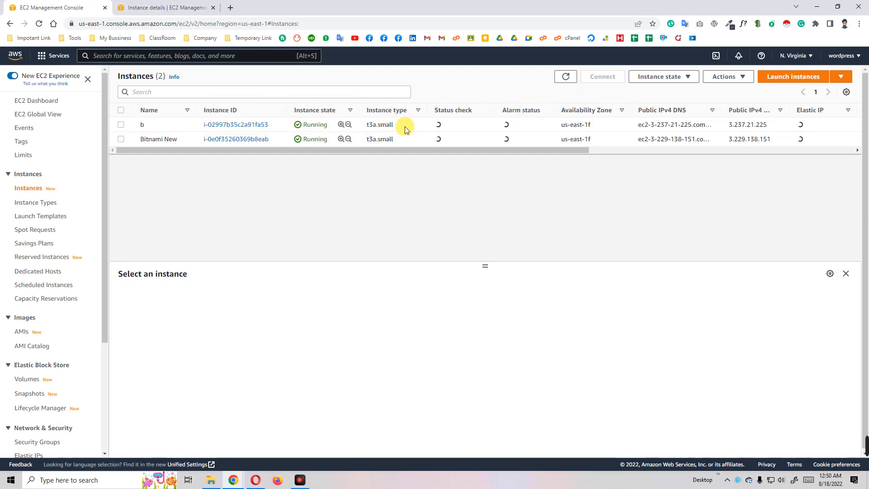
left_click(240, 139)
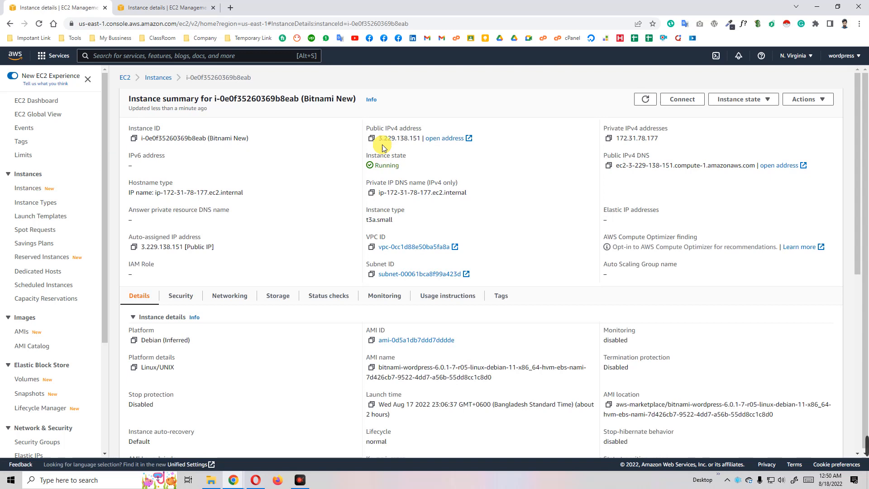
left_click(372, 139)
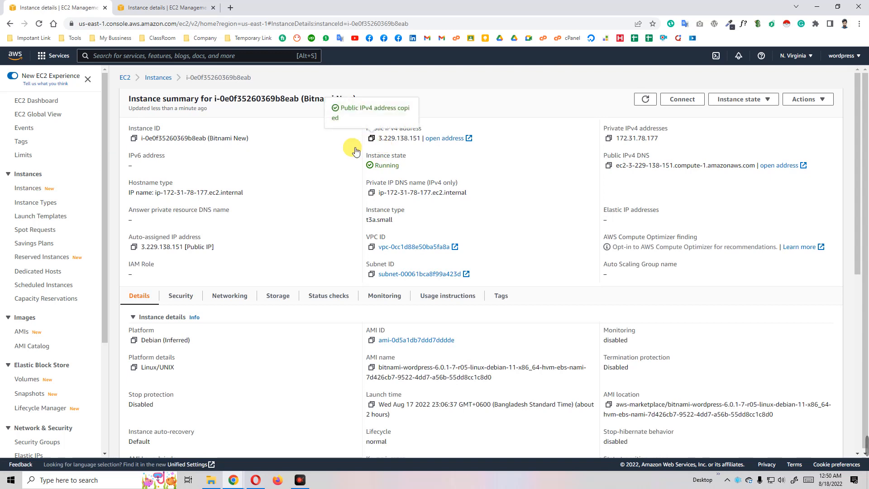
left_click(102, 480)
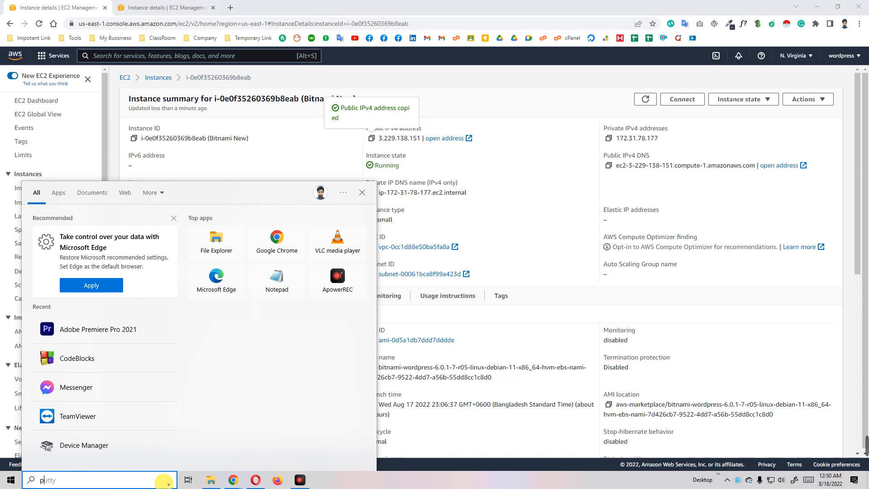
type("pu")
Launch PuTTY with host 3.229.138.151 and go to the SSH authentication settings.
left_click(99, 244)
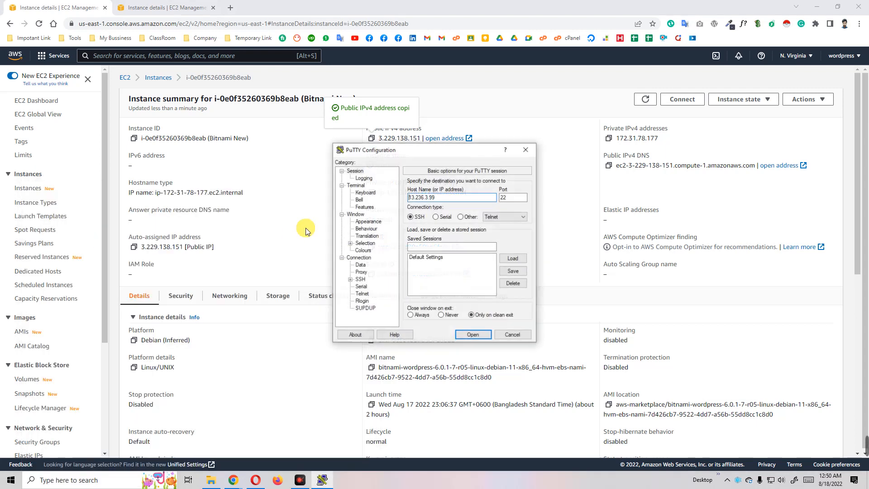
key("ctrl+v")
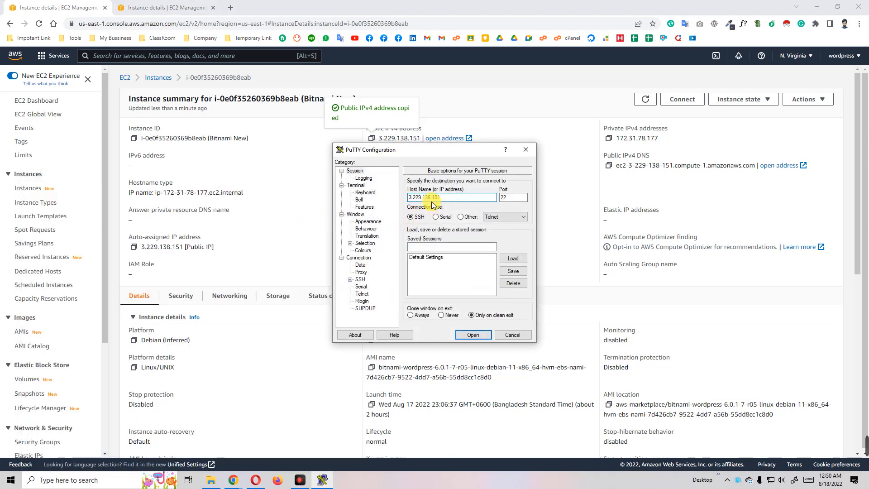
left_click(351, 279)
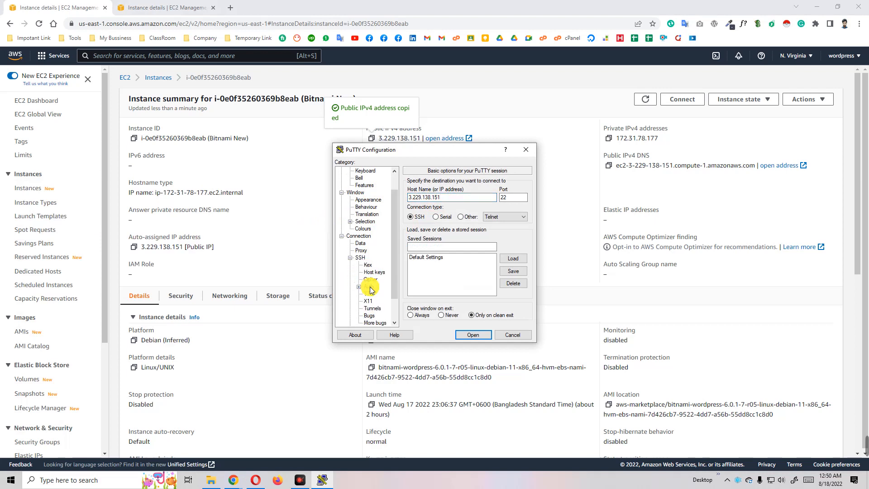
left_click(368, 287)
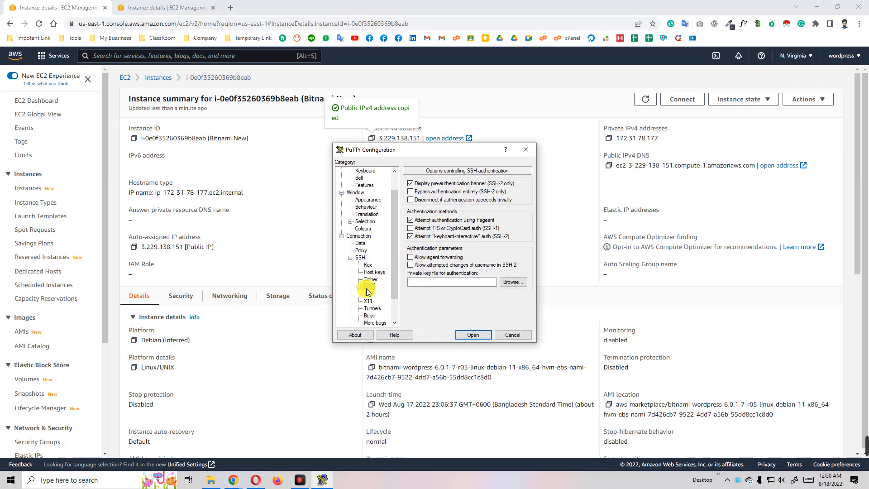
Choose the ubuntu.ppk private key from the SSHKEY folder for authentication.
left_click(511, 282)
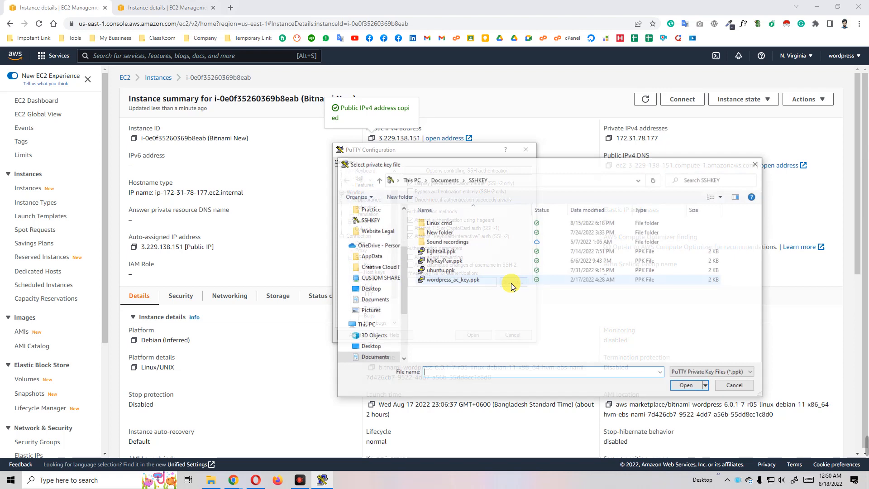
left_click(462, 270)
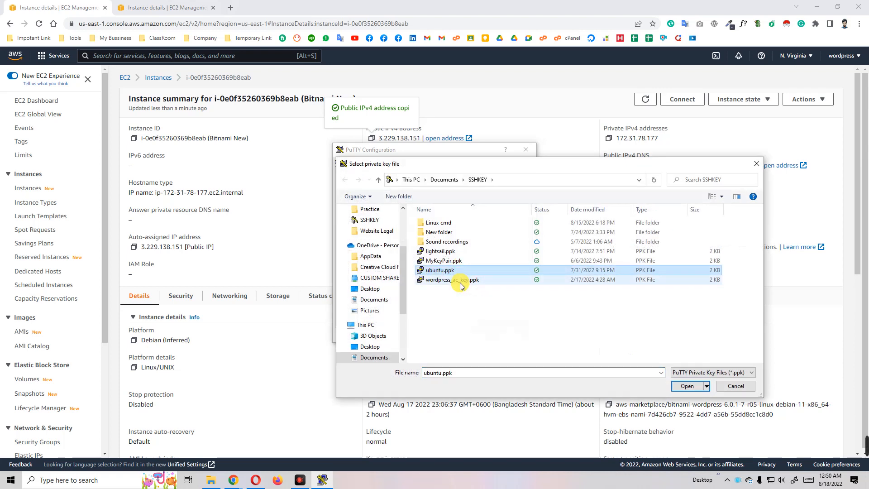
left_click(686, 385)
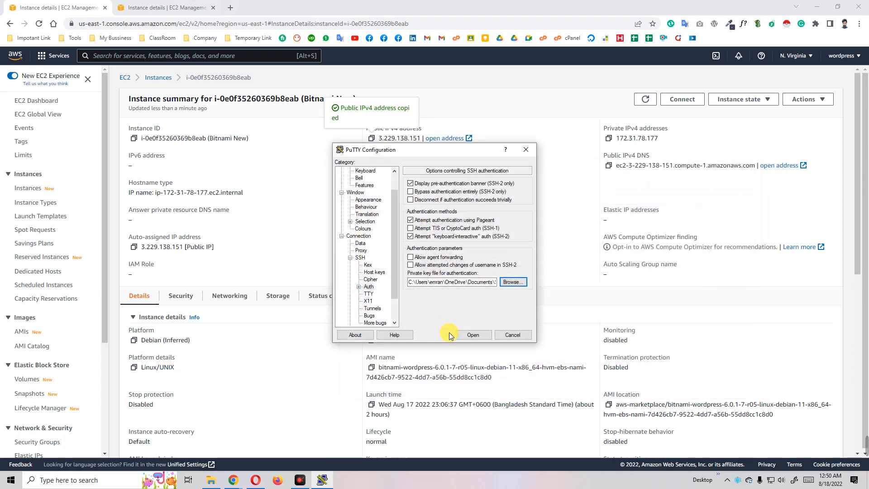
Connect over SSH and log in as 'bitnami' to reach the Bitnami WordPress shell prompt.
left_click(471, 333)
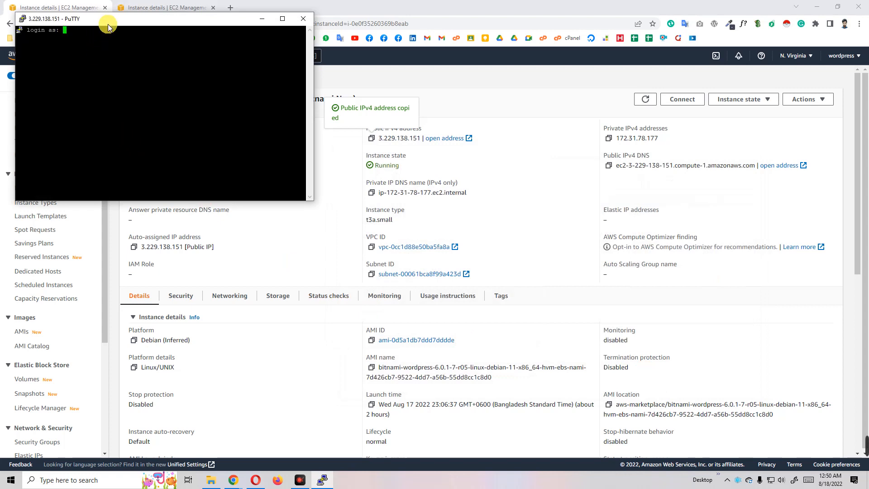
mouse_move(106, 22)
left_mouse_down()
mouse_move(370, 140)
mouse_move(530, 257)
left_mouse_up()
left_click(512, 298)
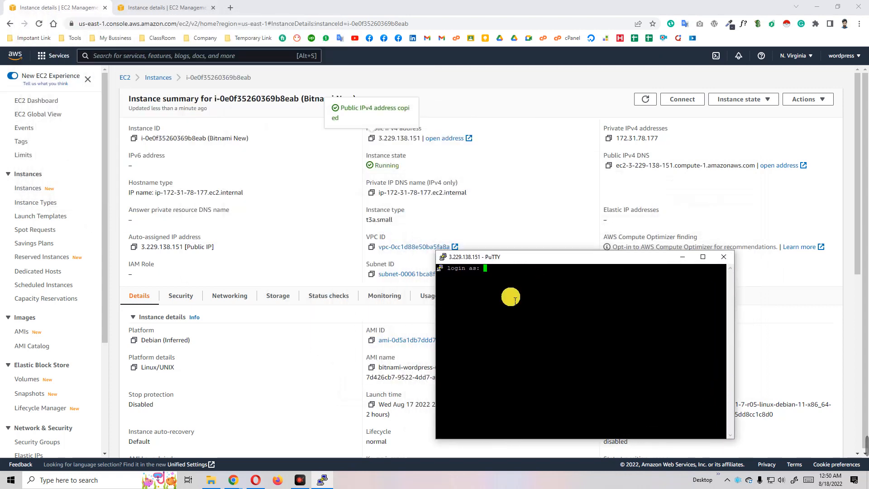
type("bitnami")
key("Return")
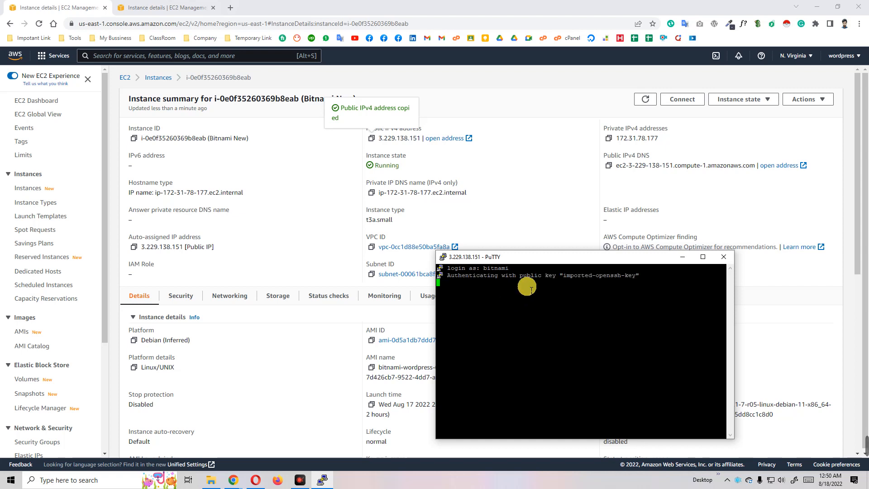
mouse_move(517, 257)
left_mouse_down()
mouse_move(348, 116)
mouse_move(485, 146)
left_mouse_up()
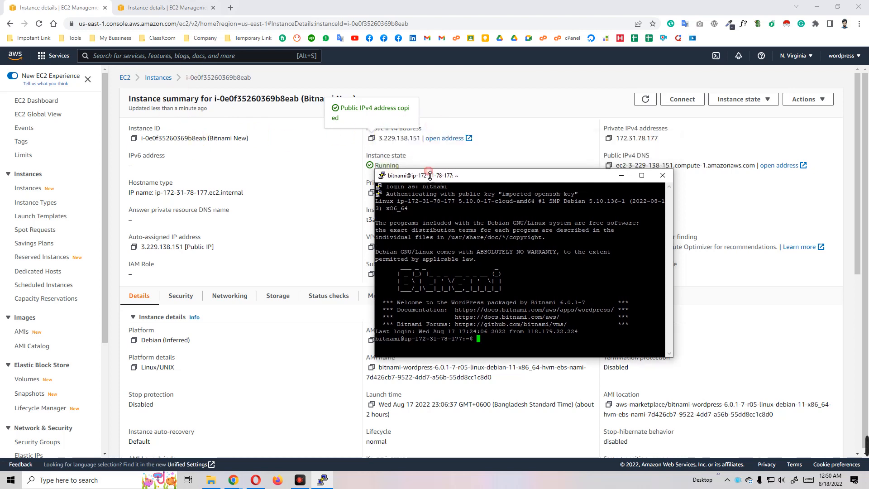
Load 3.229.138.151/wp-admin in a new browser tab to reach the WordPress login page.
left_click(370, 146)
left_click(230, 7)
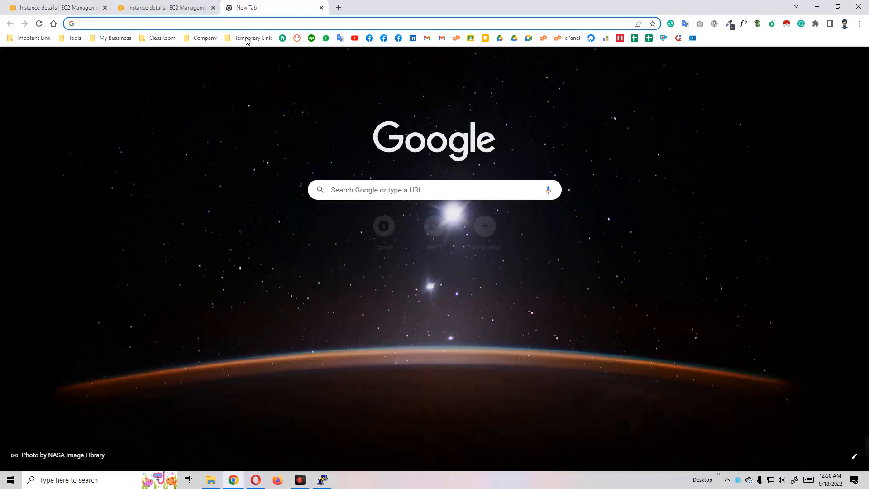
key("ctrl+v")
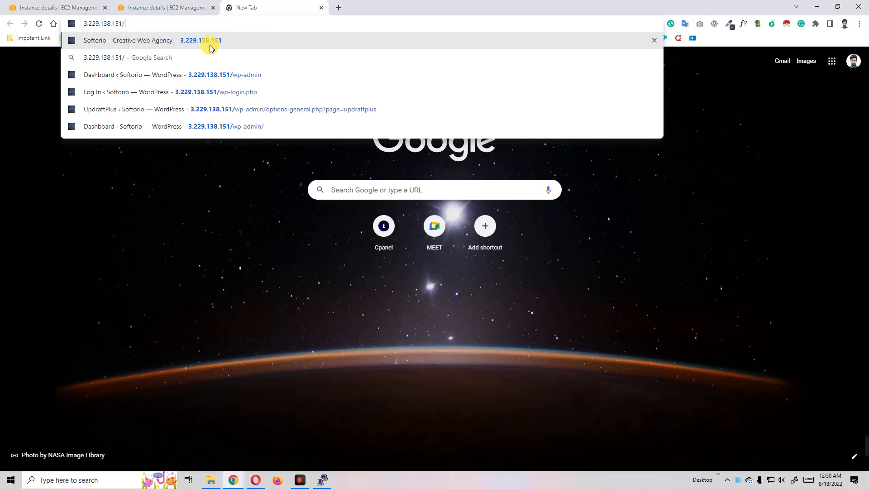
type("/wp-adm")
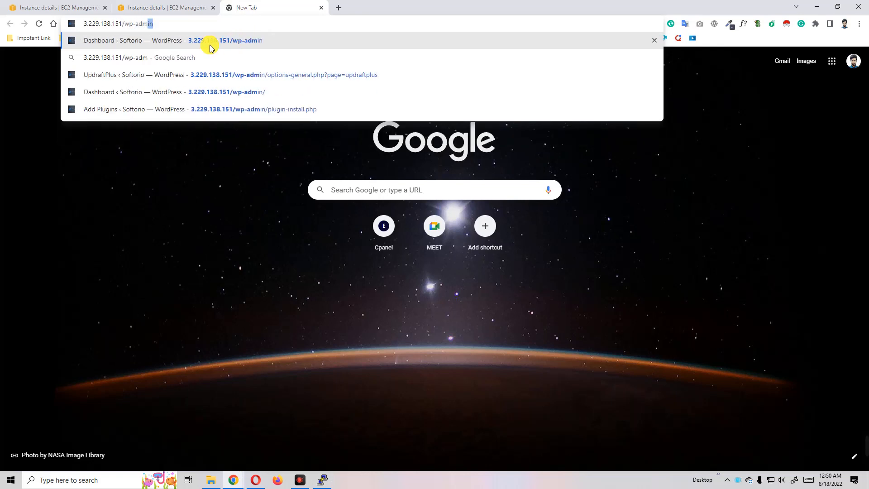
type("in")
key("Return")
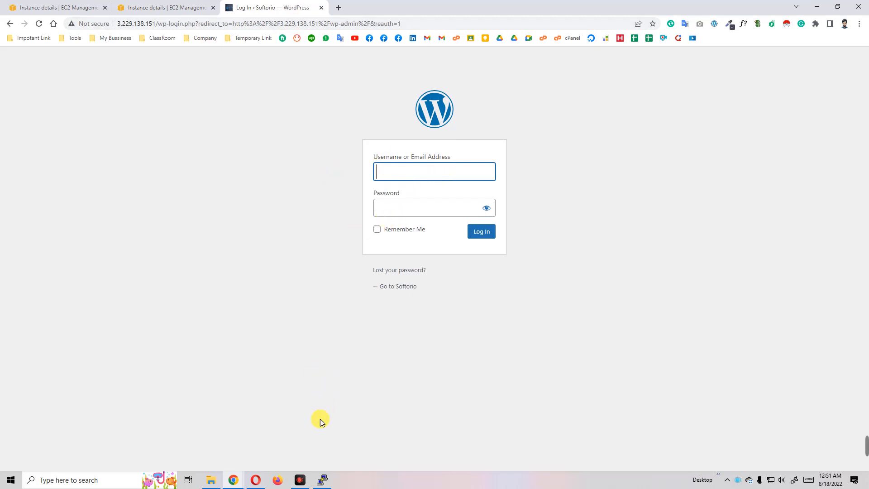
Run cat bitnami_credentials in PuTTY to print the default WordPress username 'user' and password.
left_click(321, 480)
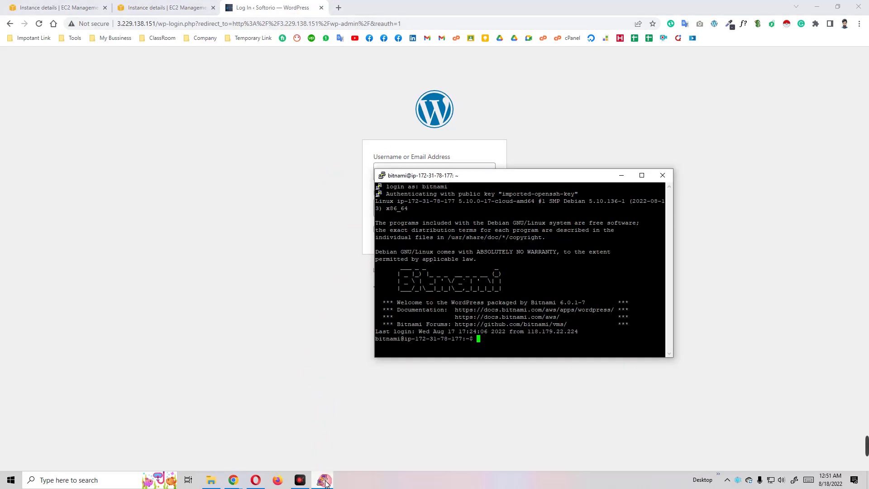
left_click(479, 339)
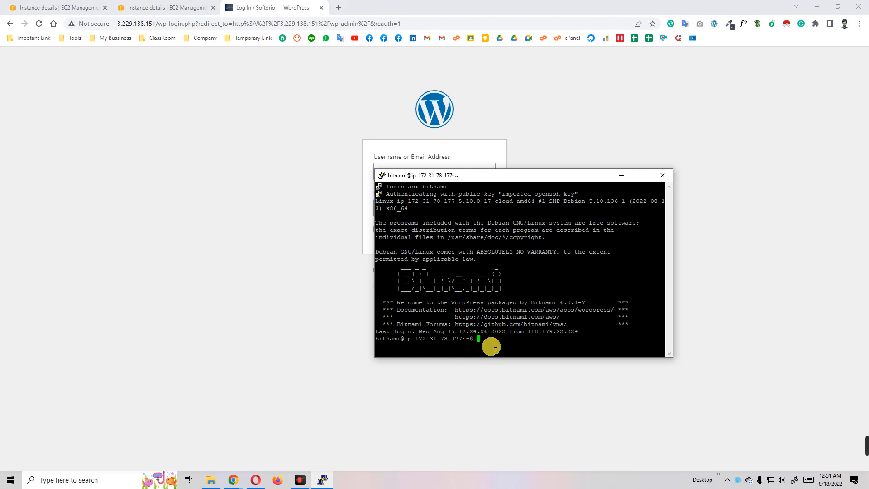
type("cat")
type(" bitnami_credentisl")
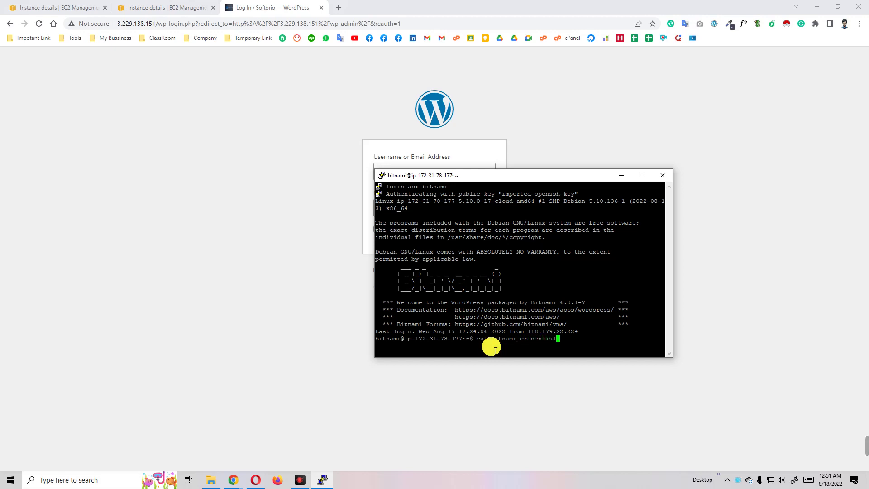
key("BackSpace")
key("BackSpace")
key("BackSpace")
type("ials")
key("Return")
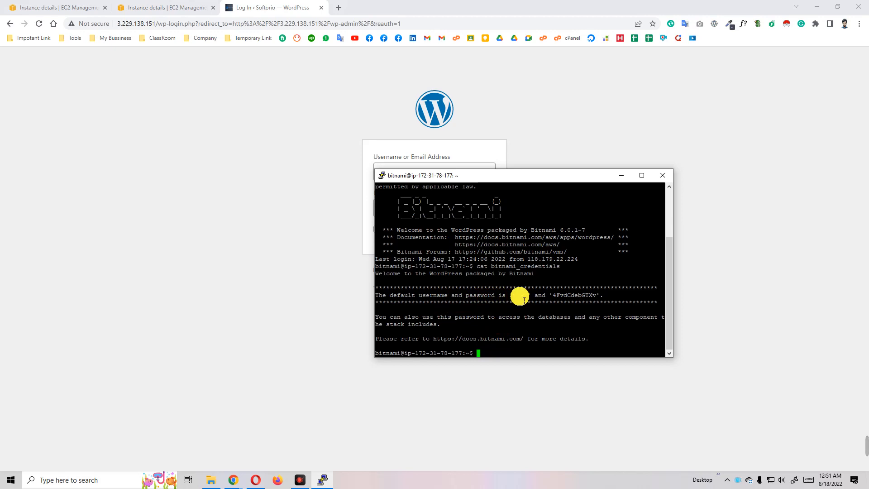
Select the default WordPress password and the username 'user' in the credentials output.
double_click(571, 295)
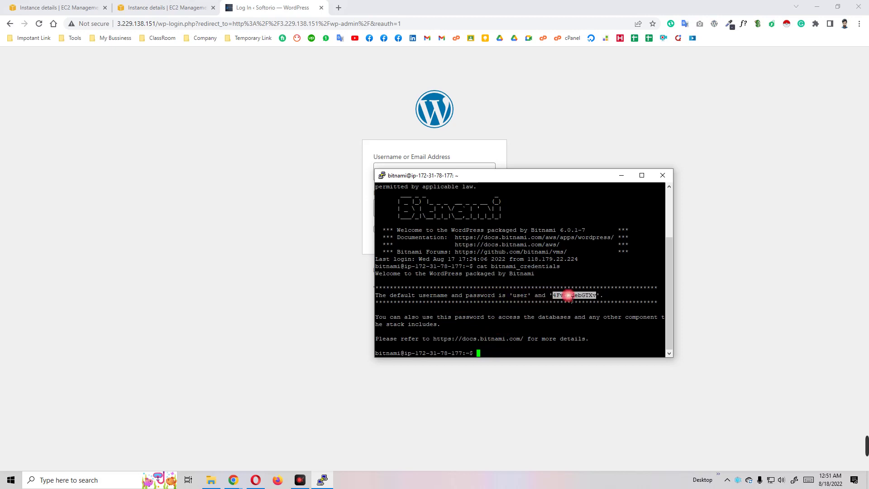
double_click(519, 295)
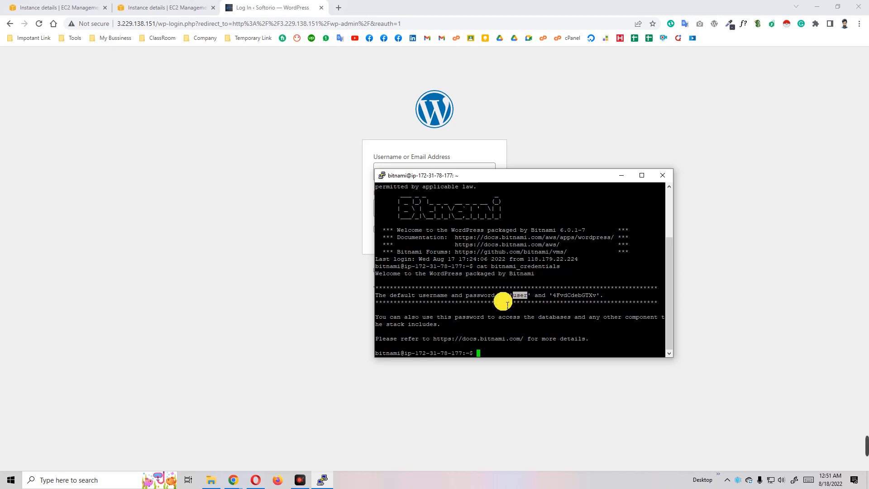
left_click_drag(506, 186, 536, 211)
Reposition the PuTTY terminal over the centre of the WordPress login page.
left_click_drag(517, 179, 416, 269)
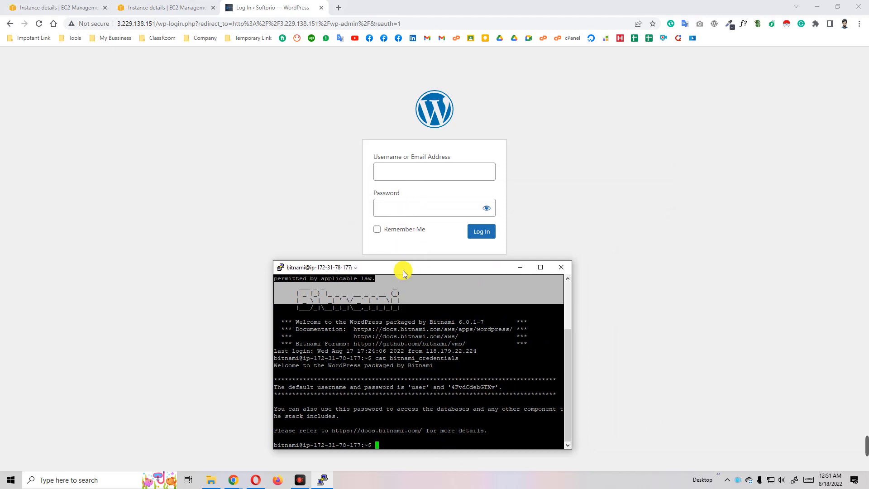
left_click_drag(400, 267, 302, 175)
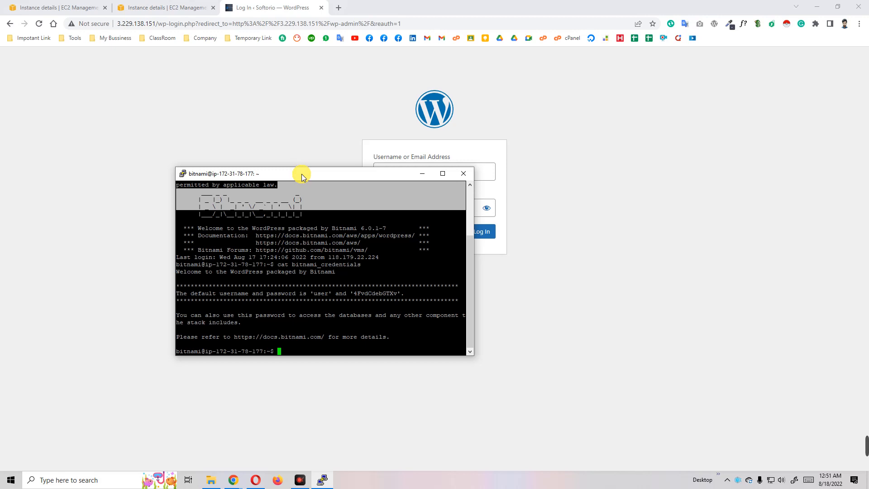
mouse_move(289, 177)
left_mouse_down()
mouse_move(620, 193)
mouse_move(321, 110)
left_mouse_up()
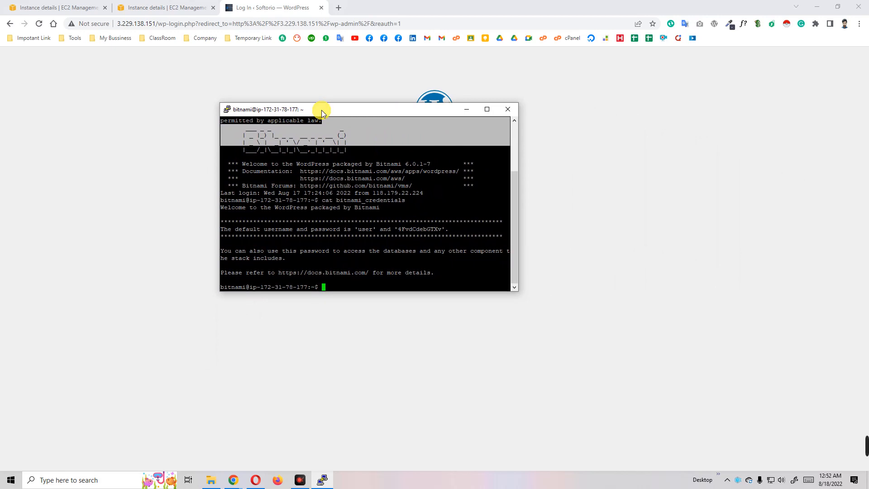
mouse_move(321, 110)
left_mouse_down()
mouse_move(453, 177)
mouse_move(352, 159)
left_mouse_up()
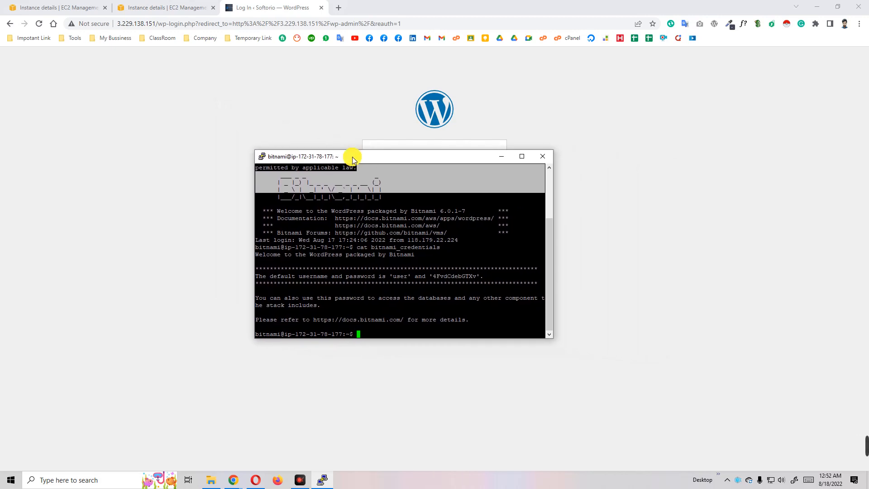